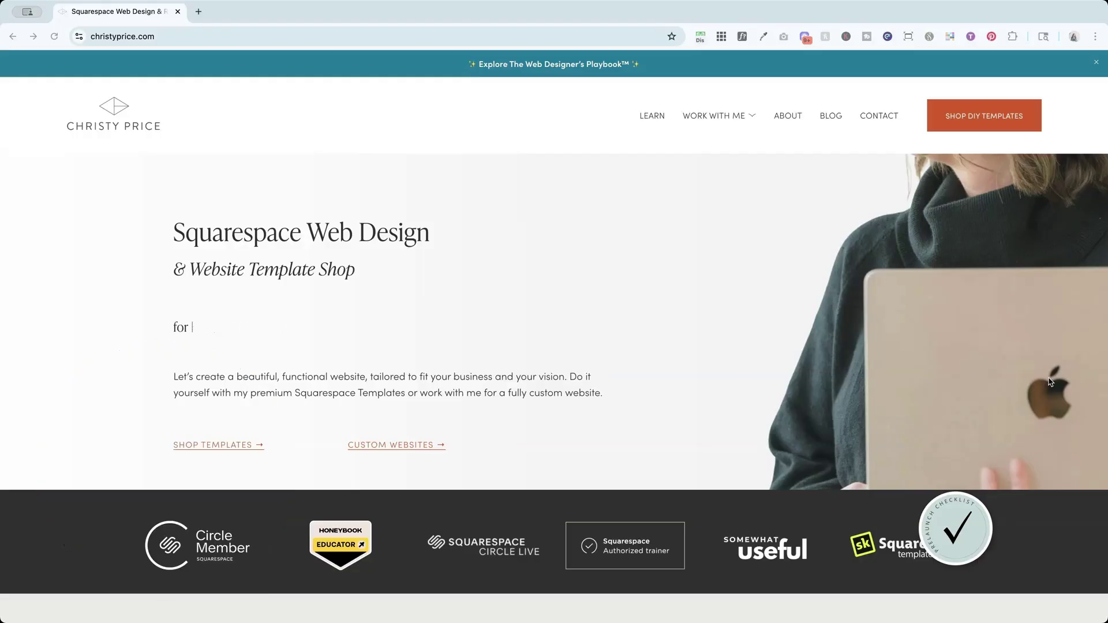
- Append /config to the site address to load the Squarespace editor
left_click(175, 37)
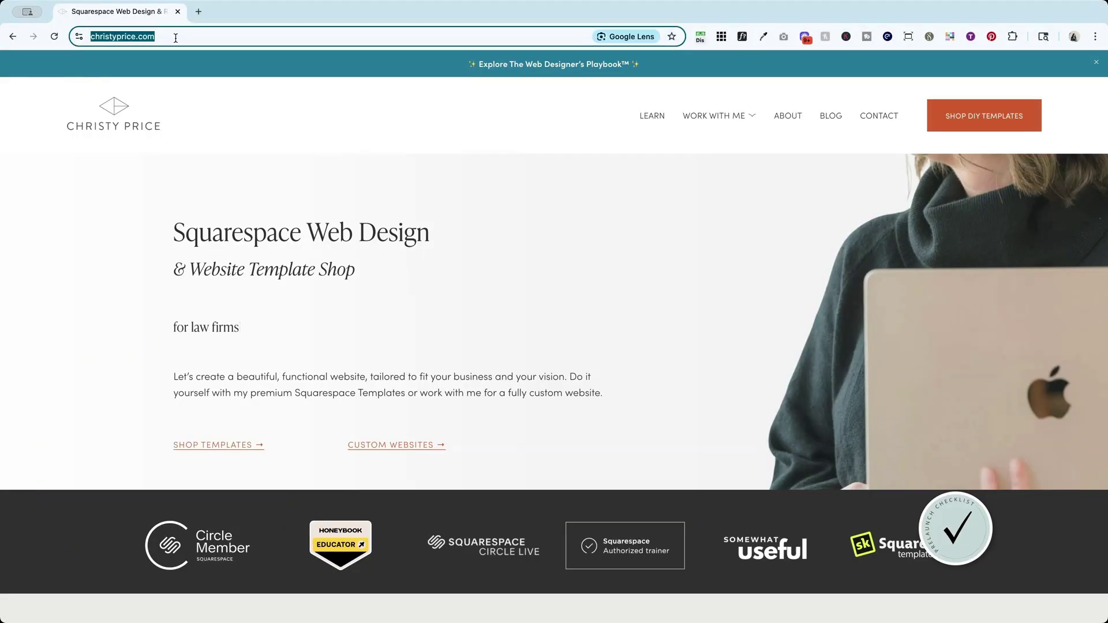
key("Right")
type("/config")
key("Return")
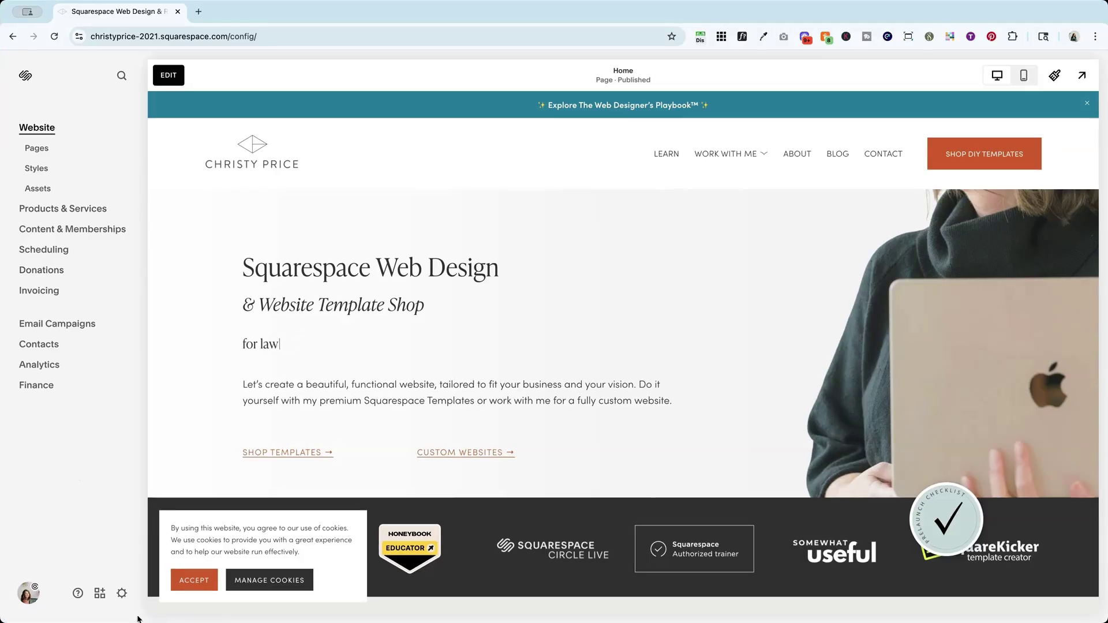
- Check the Selling > Taxes settings, then close Settings to return to the Home page
left_click(121, 594)
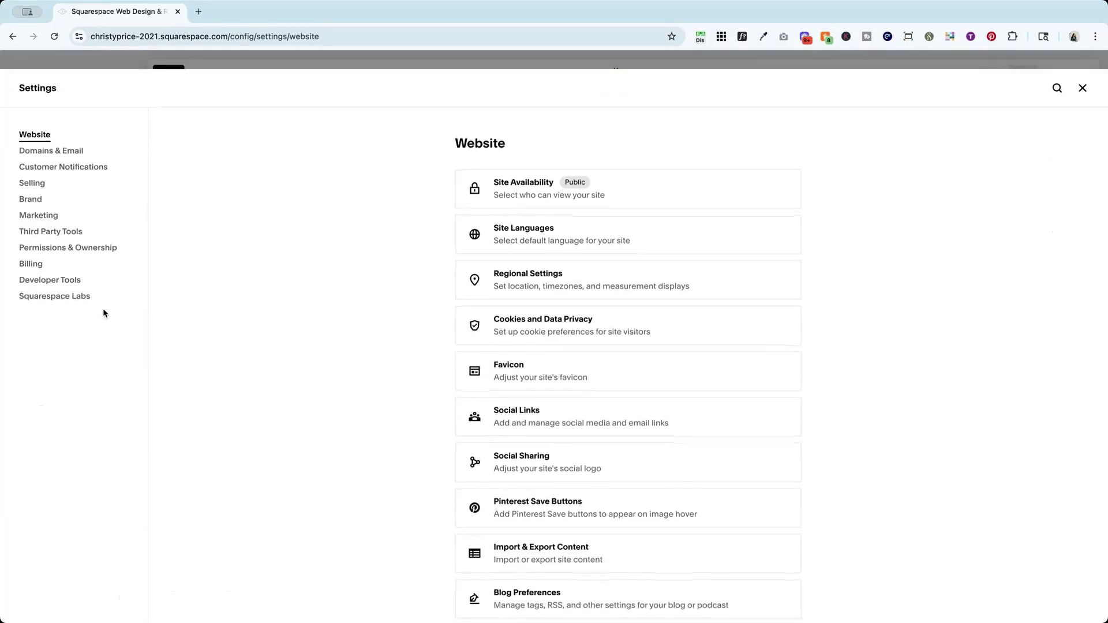
left_click(32, 191)
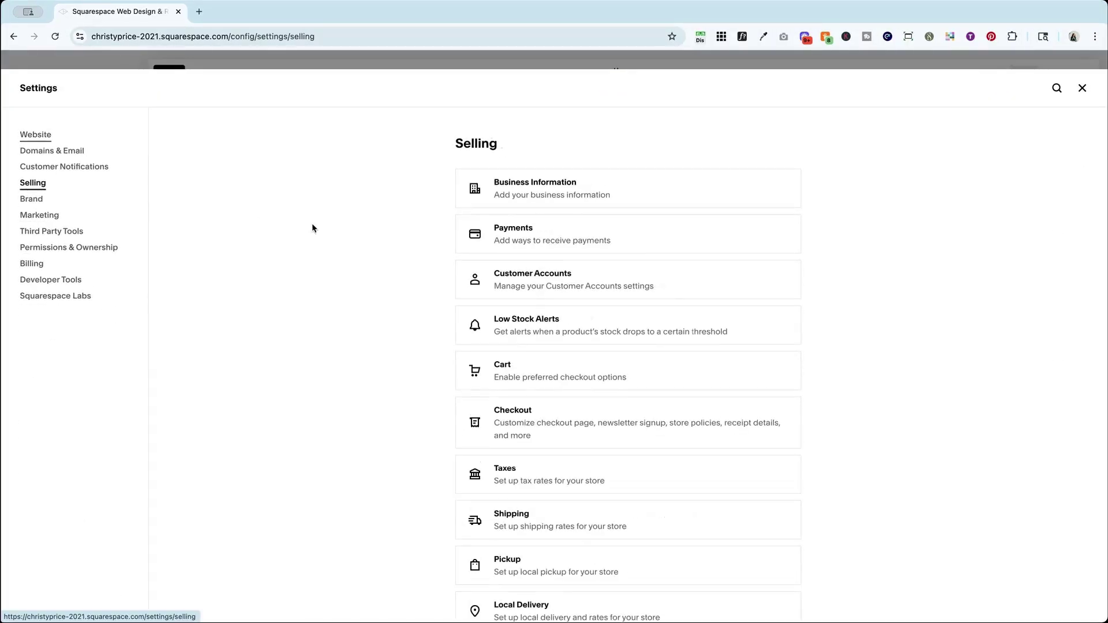
scroll(470, 332, "down", 2)
left_click(555, 358)
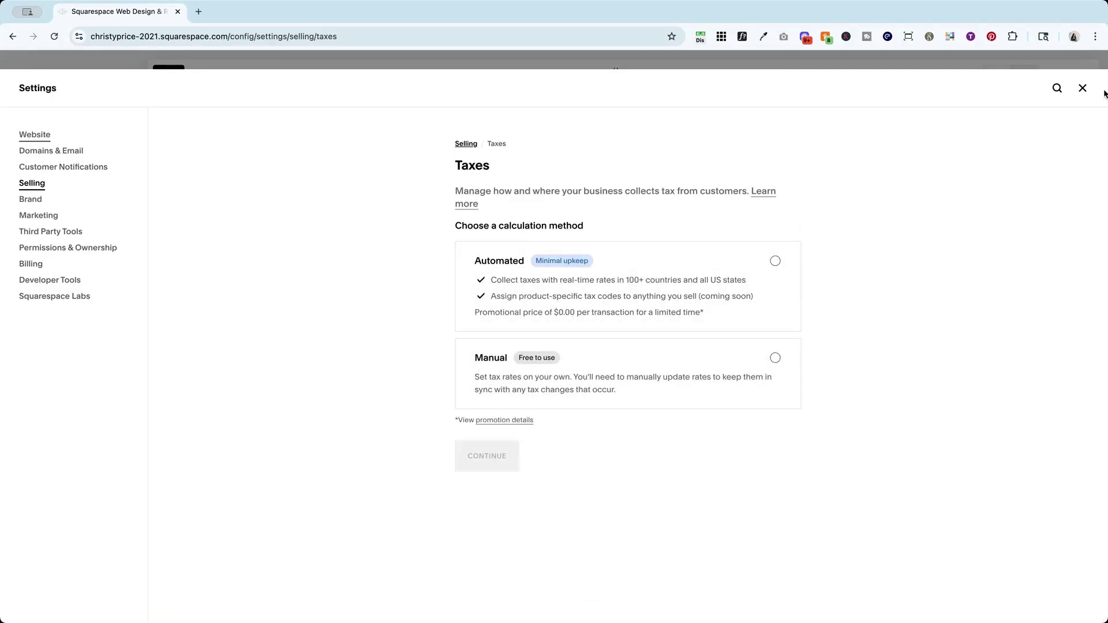
left_click(1083, 88)
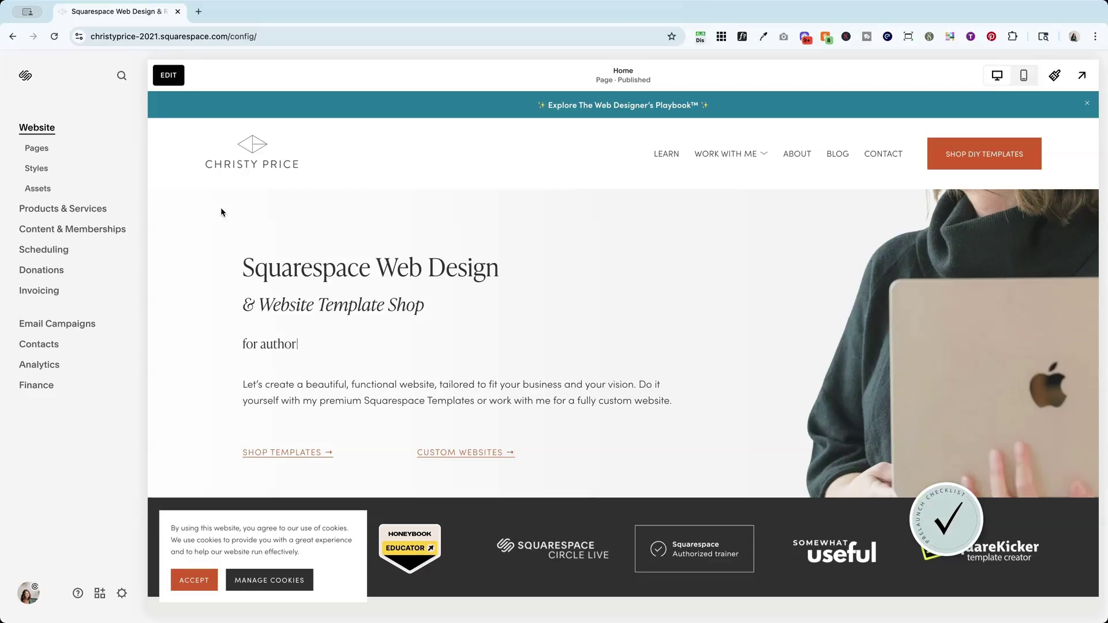
- Search the settings for 'taxe' and open the Taxes page
key("slash")
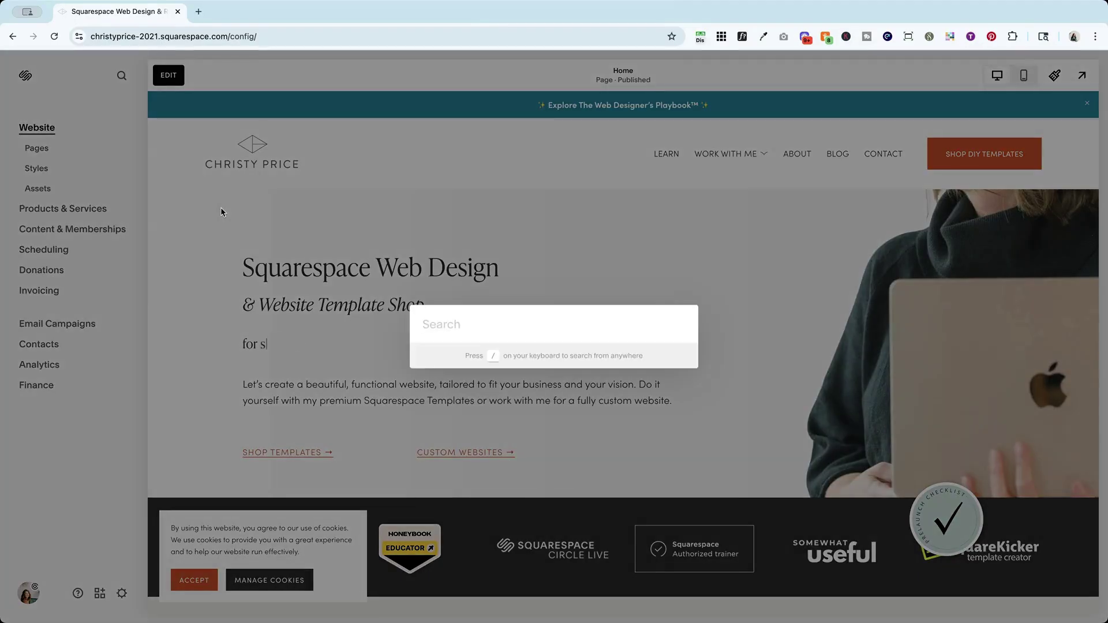
type("taxe")
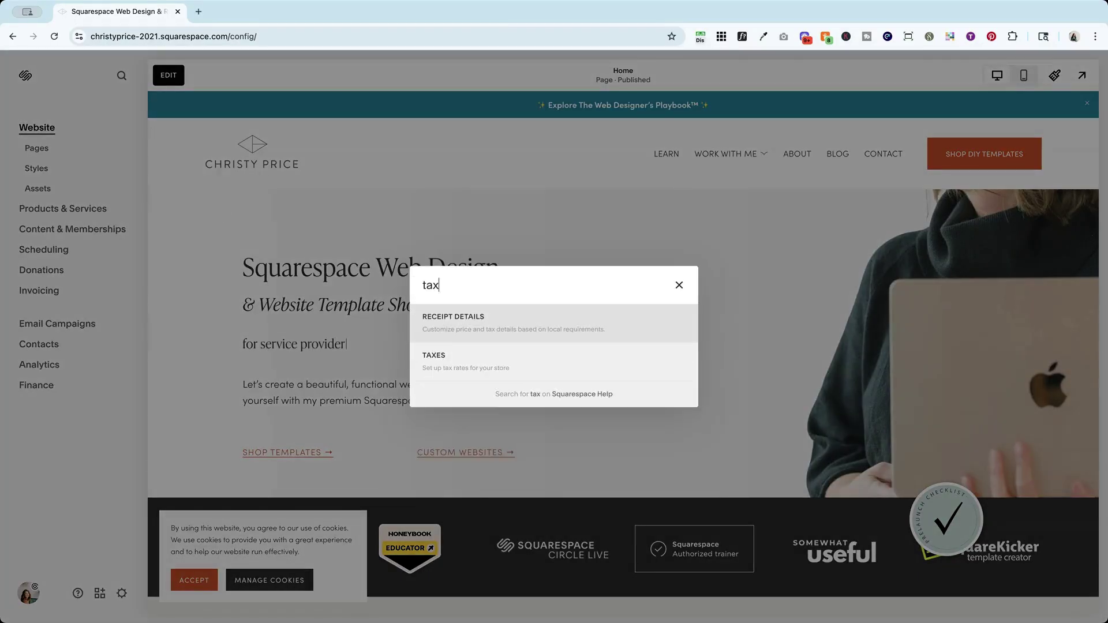
left_click(477, 333)
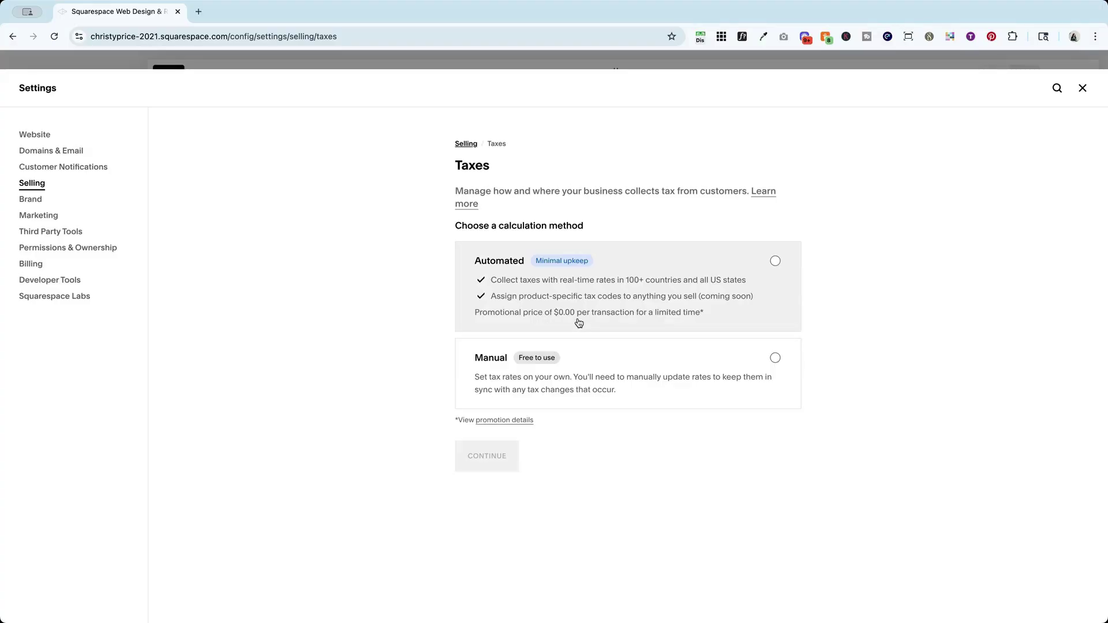
- Choose automated tax calculation with United States as the business country
left_click(541, 283)
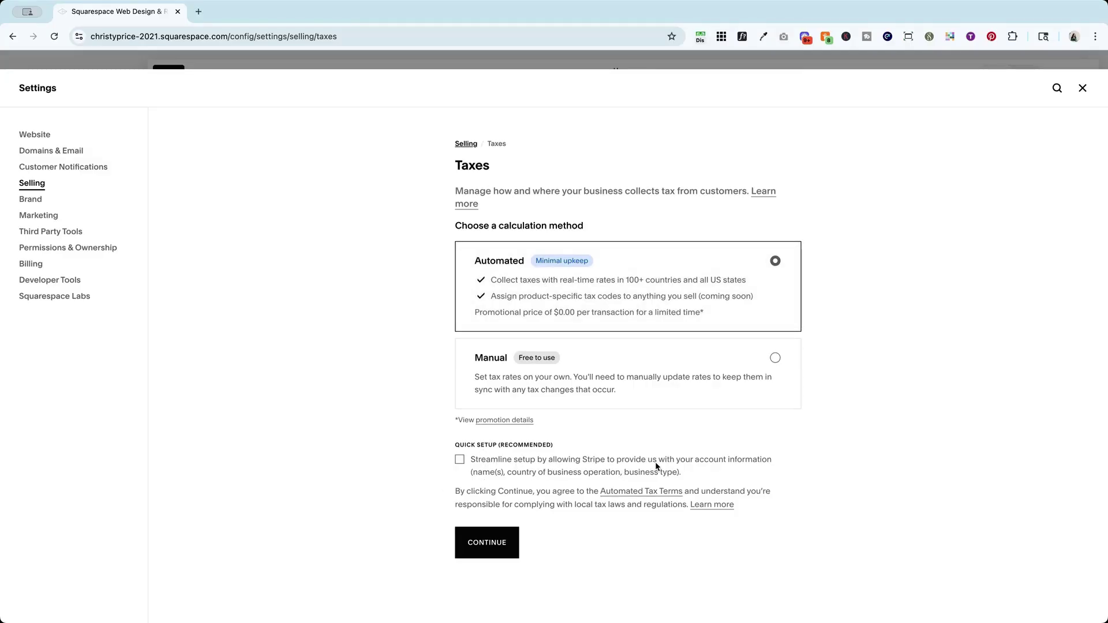
left_click(487, 544)
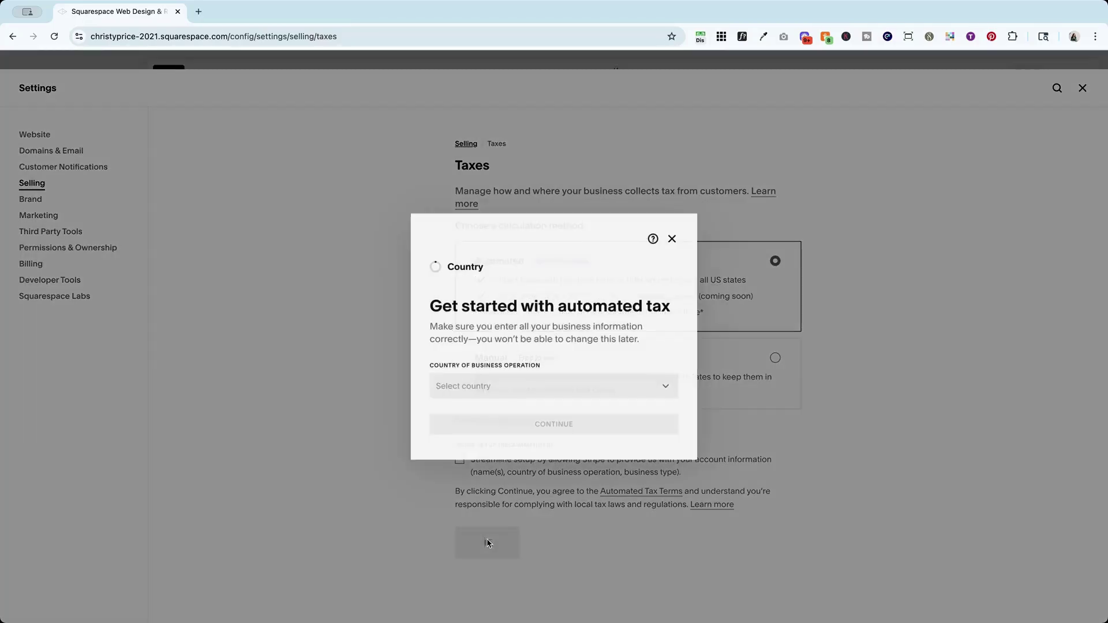
left_click(508, 386)
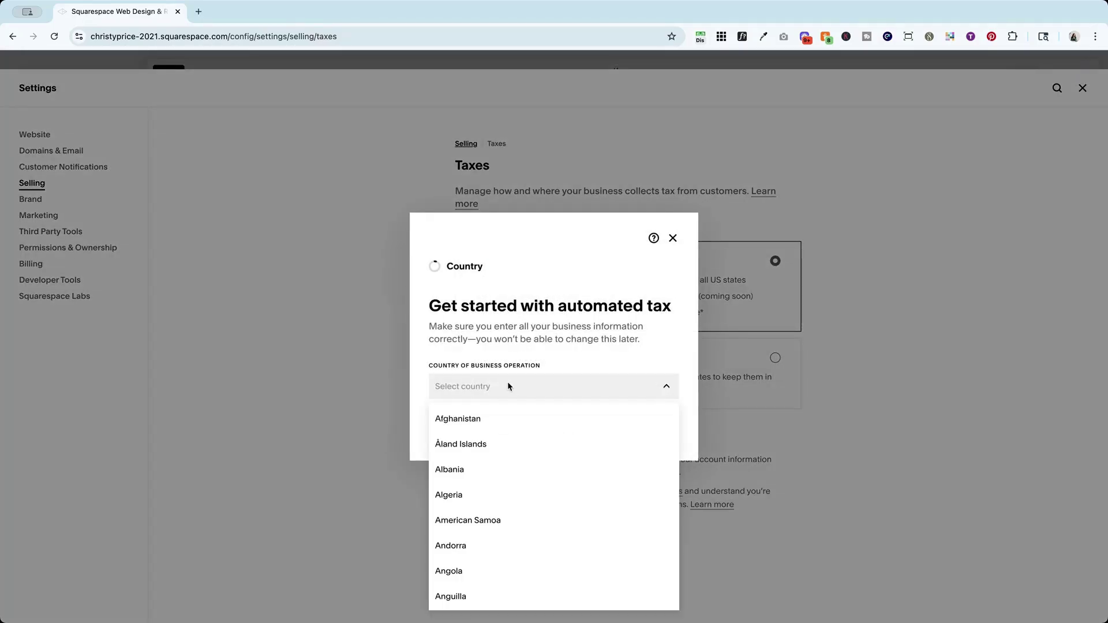
type("united states")
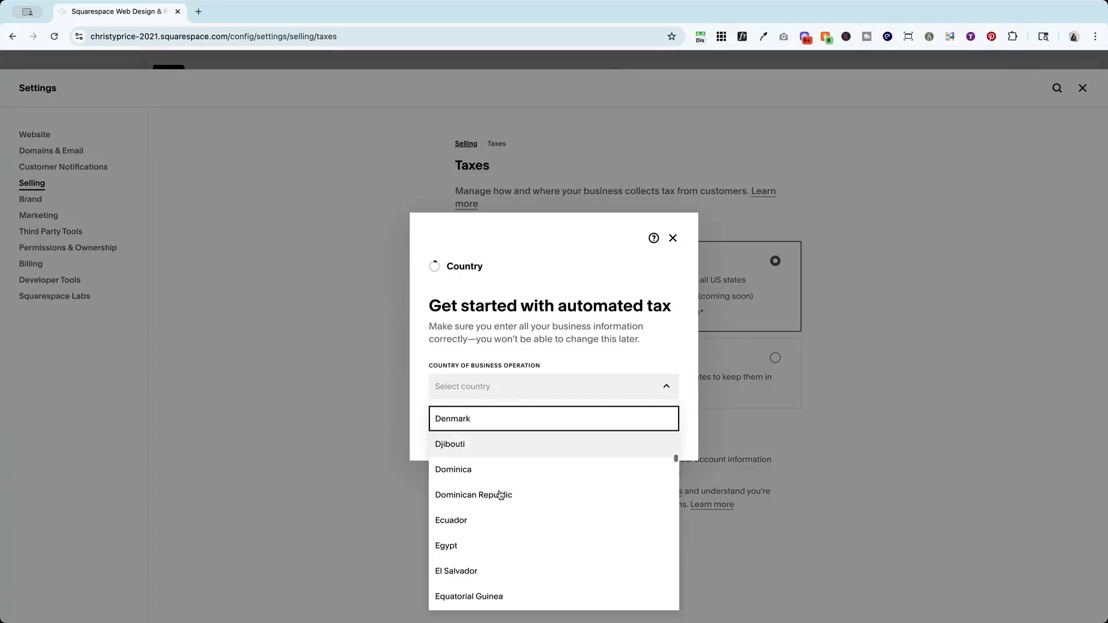
key("Return")
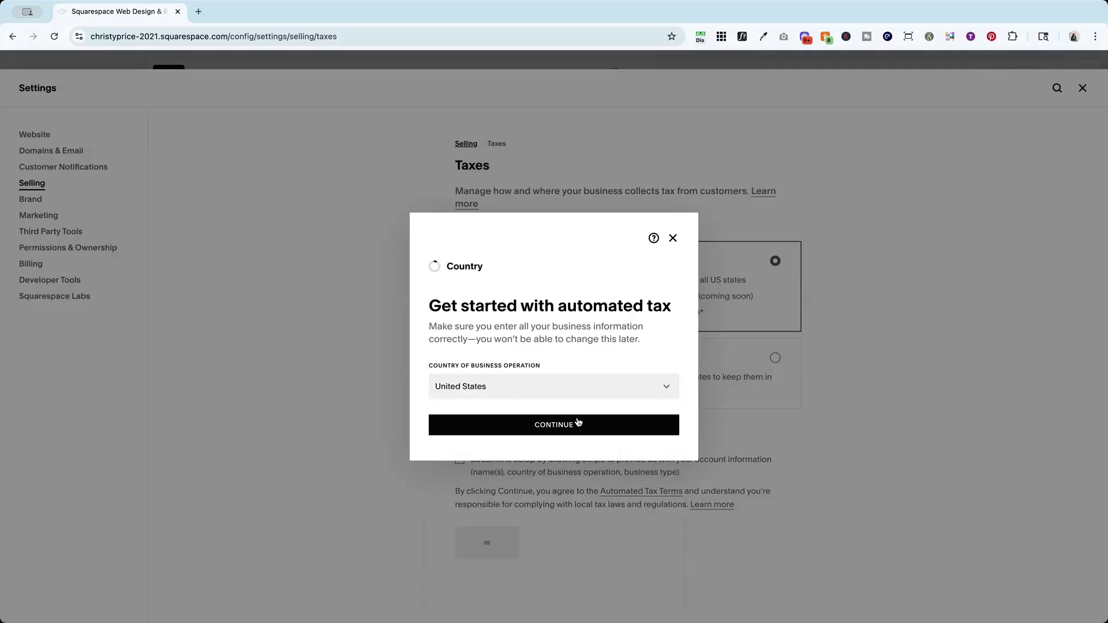
left_click(579, 424)
- Set the business type to Company with a Single-member LLC structure
left_click(514, 353)
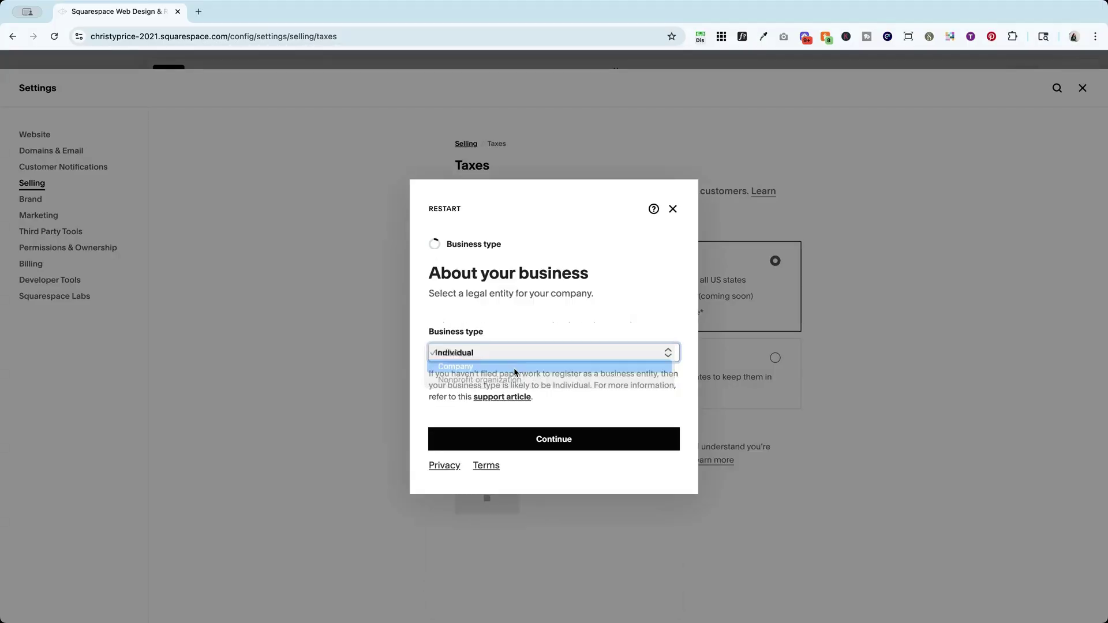
left_click(514, 369)
left_click(512, 410)
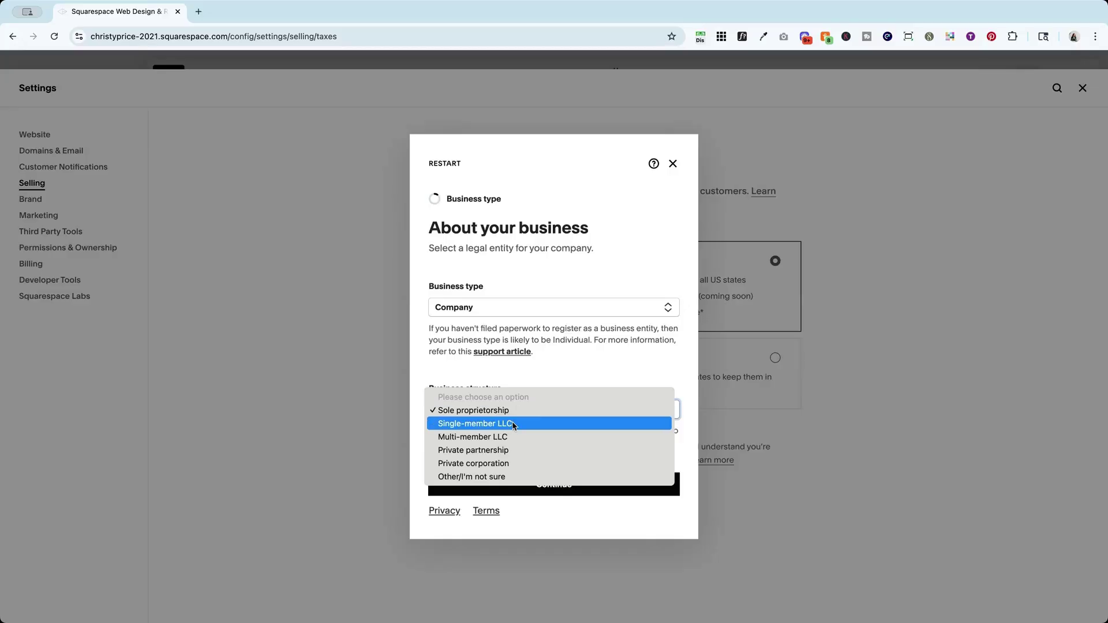
left_click(514, 425)
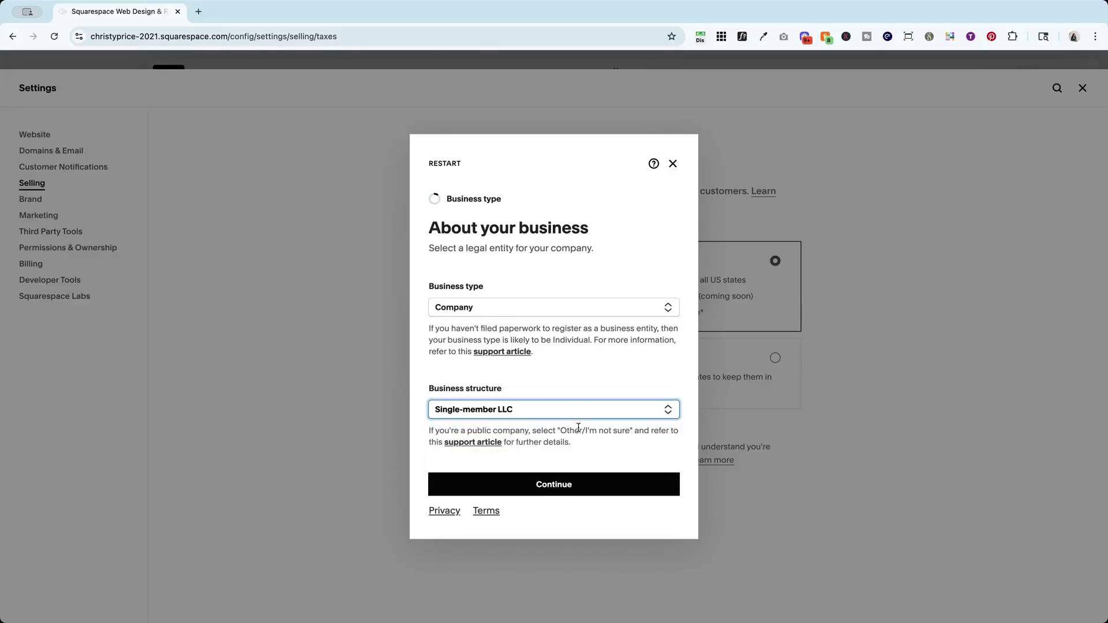
left_click(642, 491)
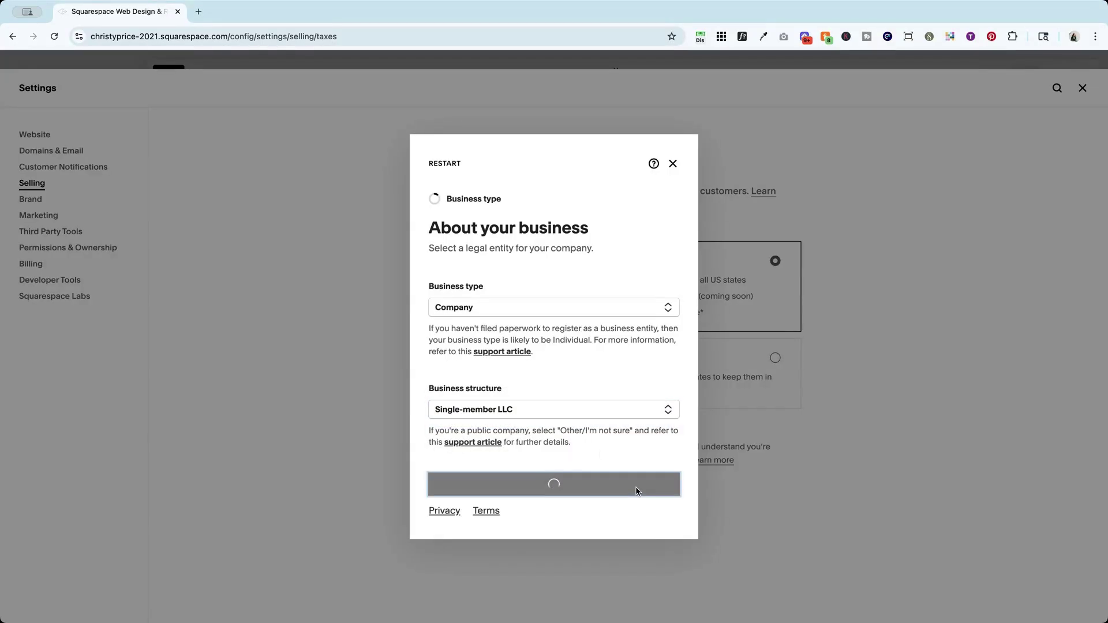
- Autofill the legal and business names from the suggestion and confirm the business information
type("Christy")
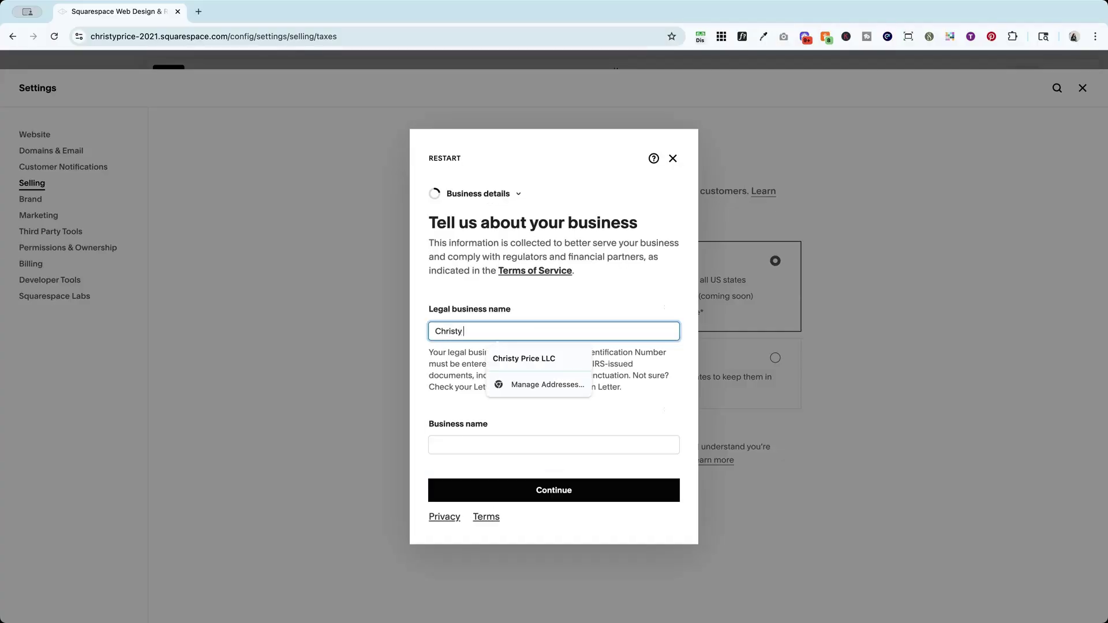
key("Down")
key("Return")
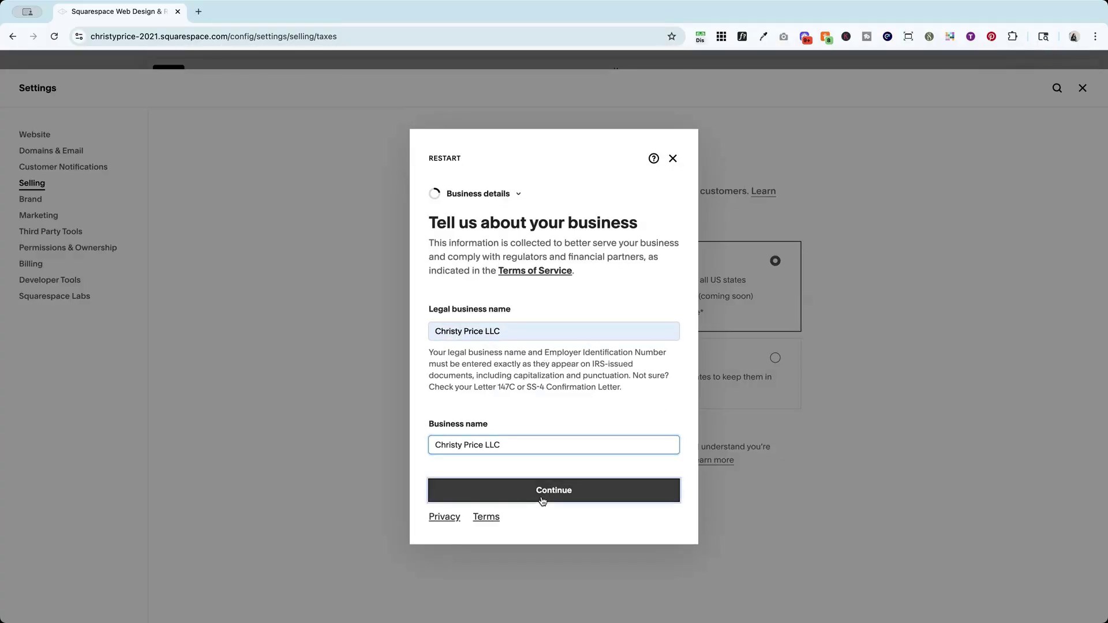
left_click(543, 500)
scroll(507, 317, "down", 2)
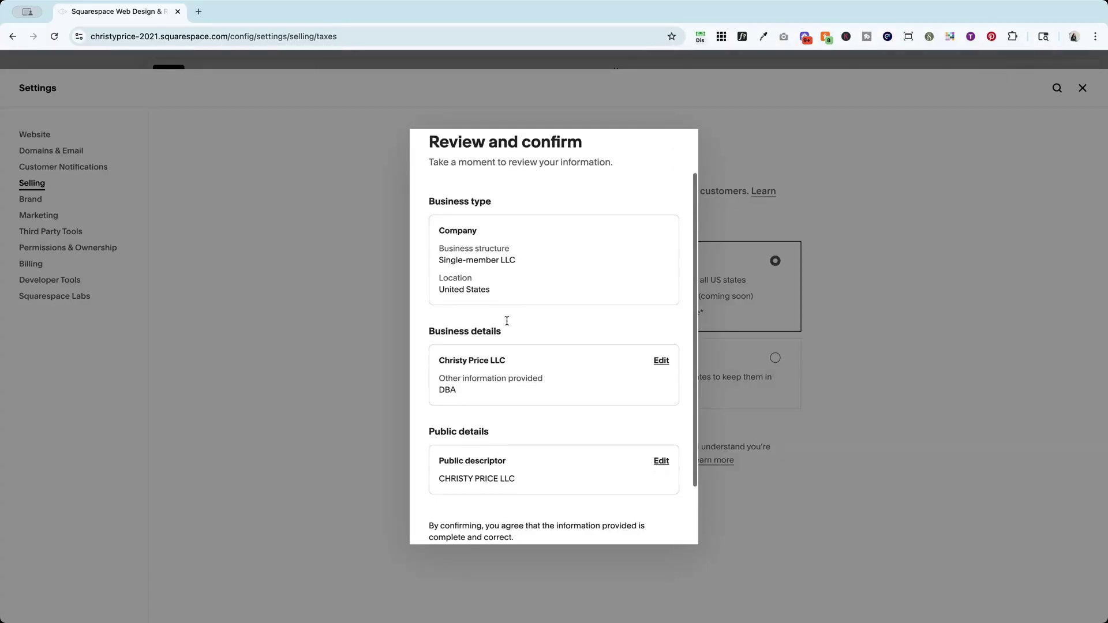
scroll(498, 361, "down", 2)
scroll(498, 360, "down", 1)
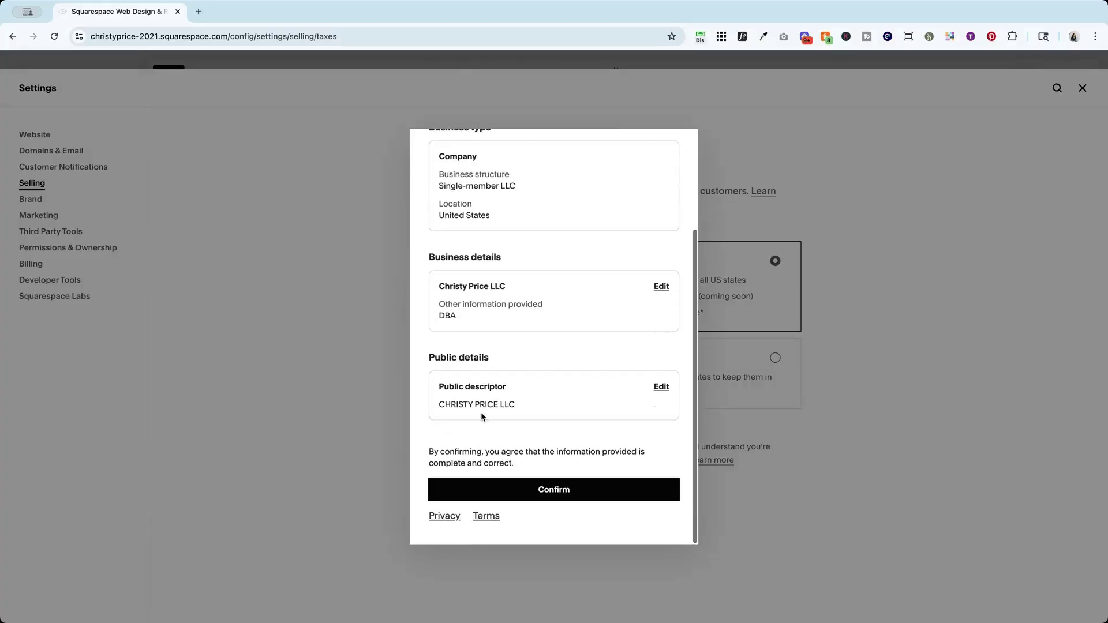
left_click(553, 498)
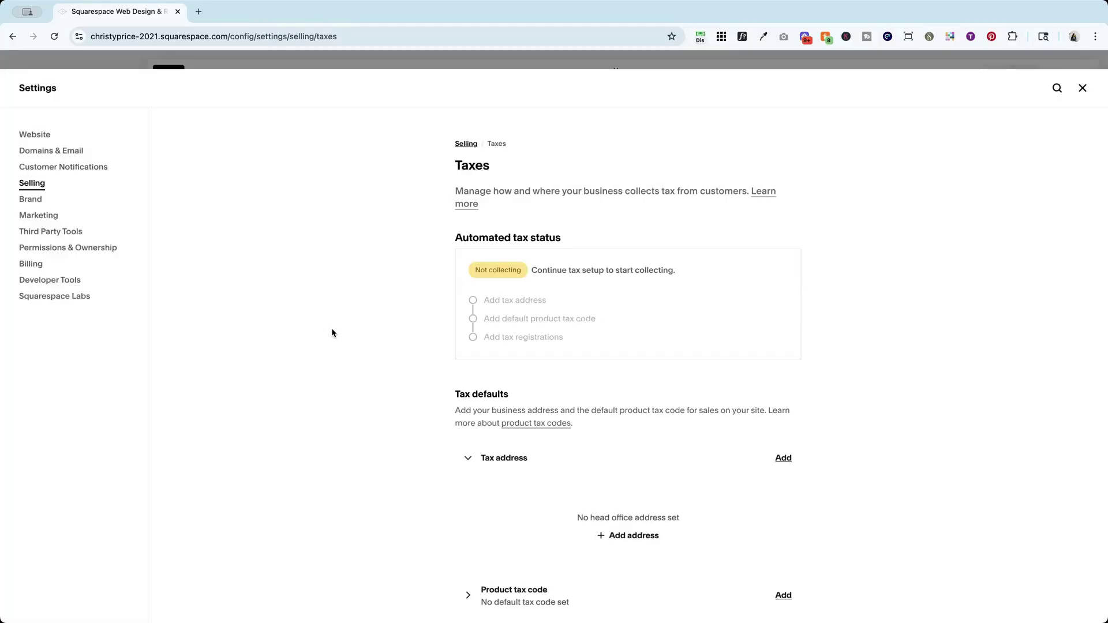
- Add the TX, United States business tax address
scroll(358, 347, "down", 1)
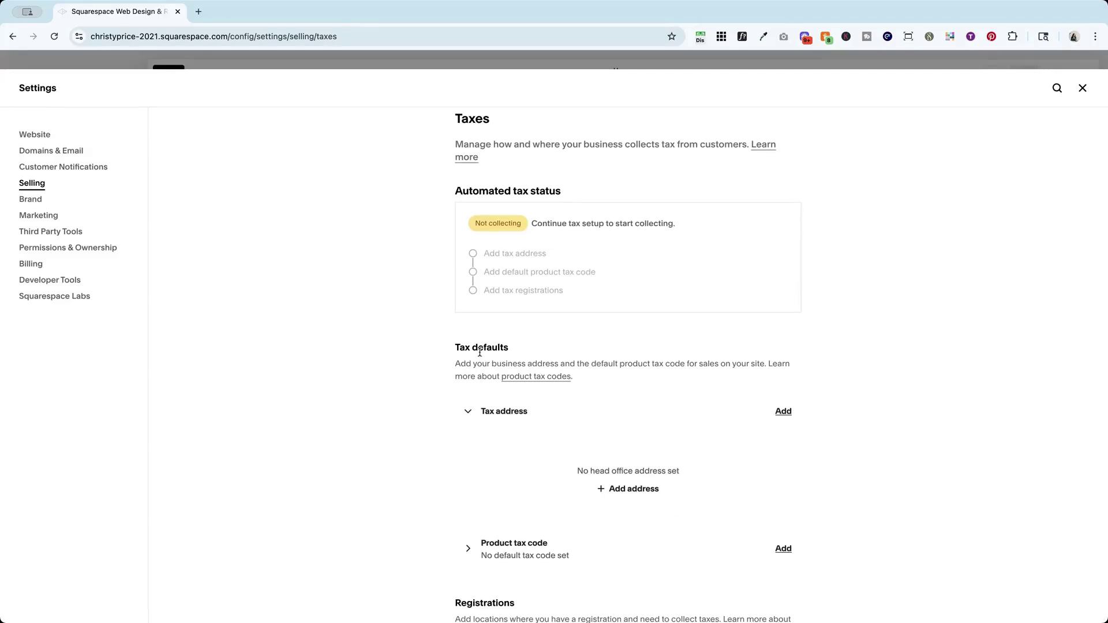
scroll(471, 398, "up", 1)
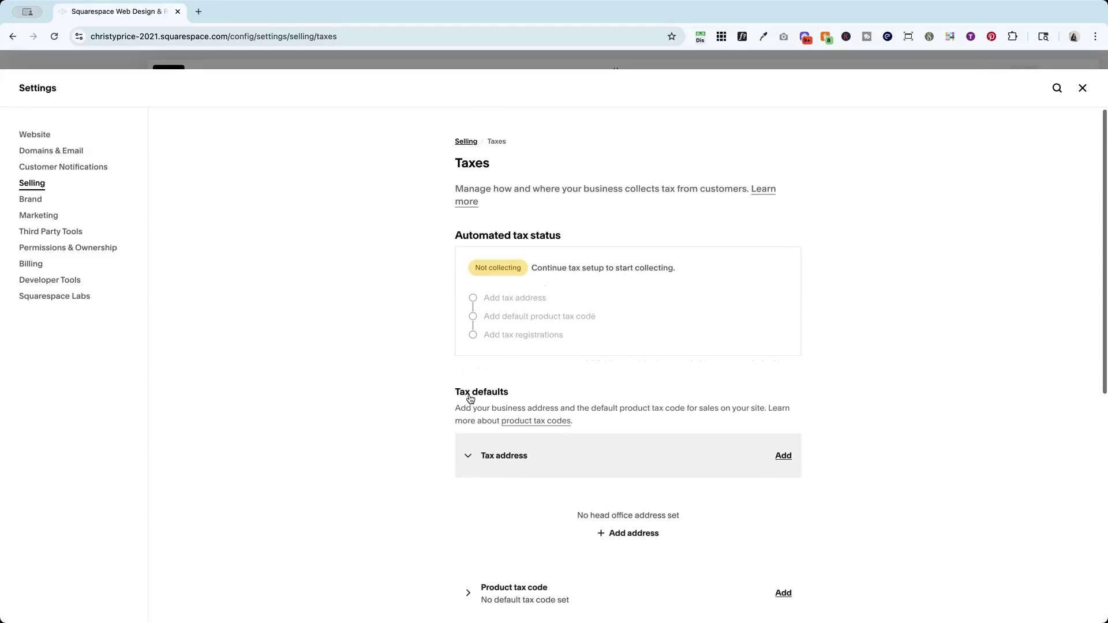
left_click(787, 457)
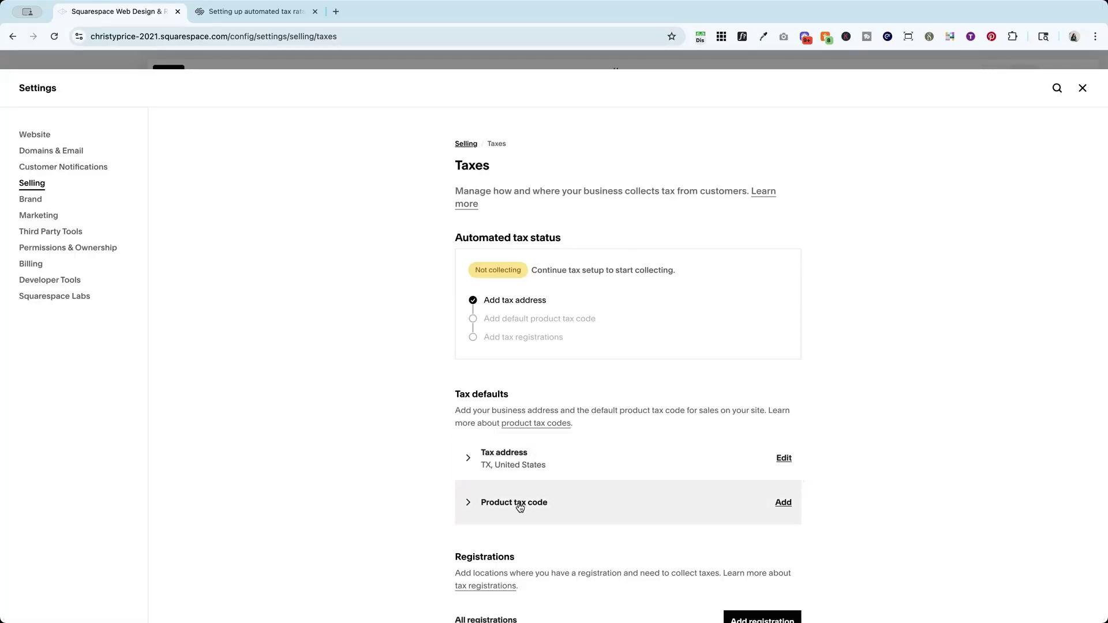
- Set the default product tax code to General - Tangible Goods
left_click(783, 503)
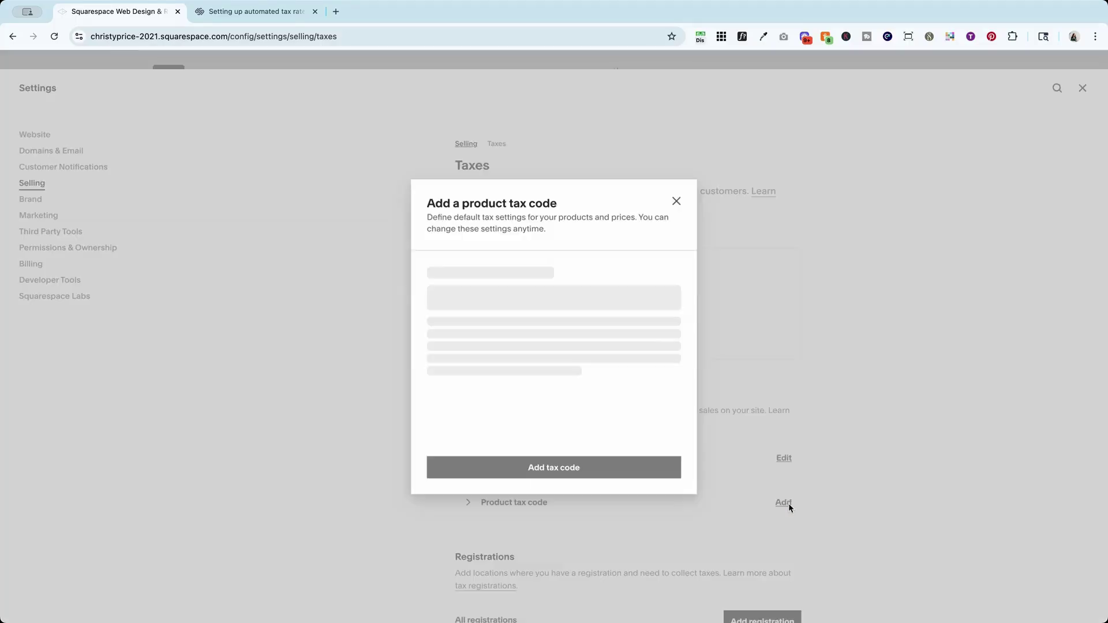
left_click(479, 305)
left_click(485, 295)
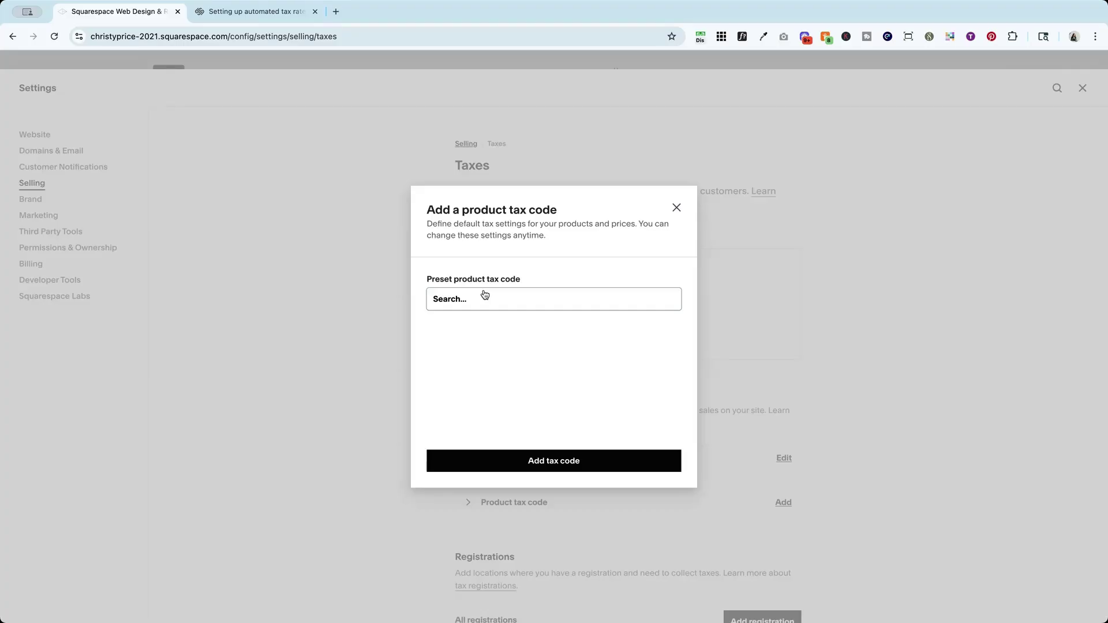
left_click(485, 295)
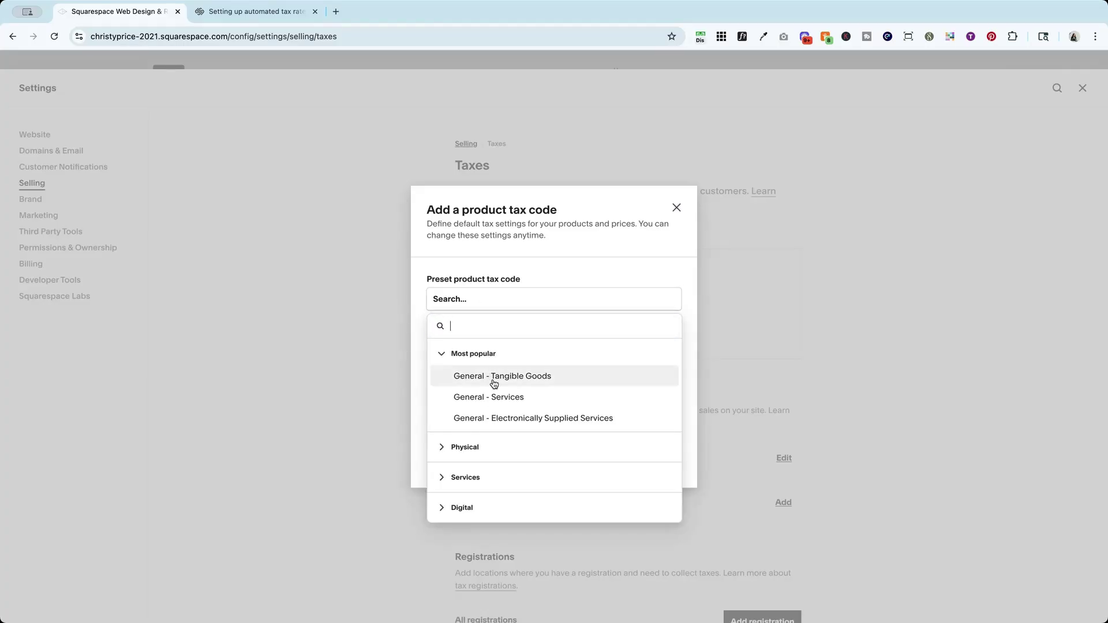
left_click(494, 376)
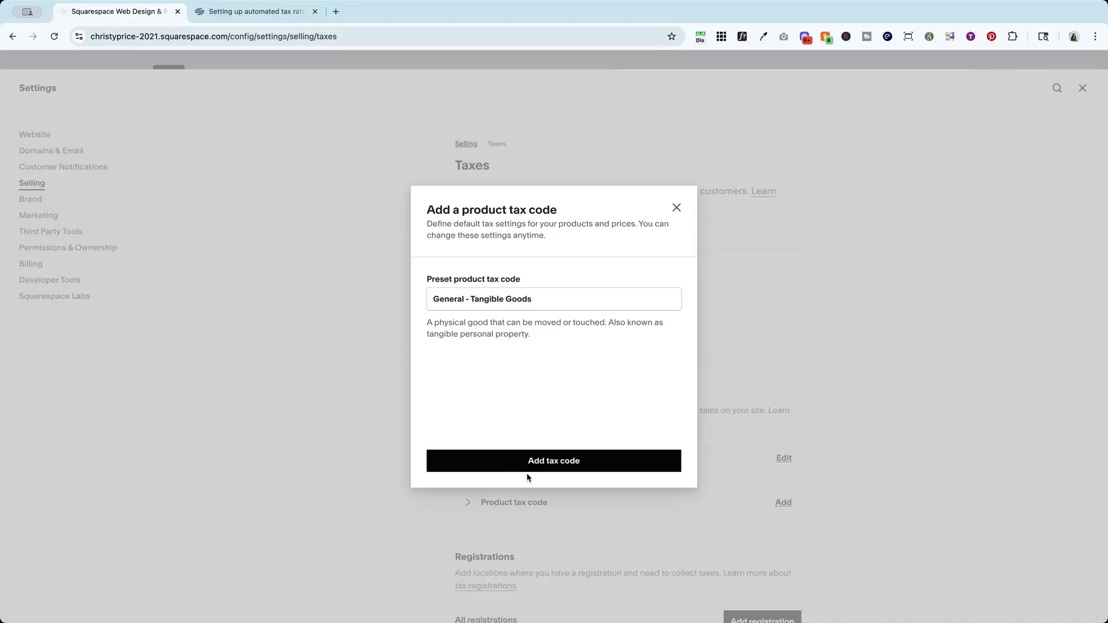
left_click(554, 465)
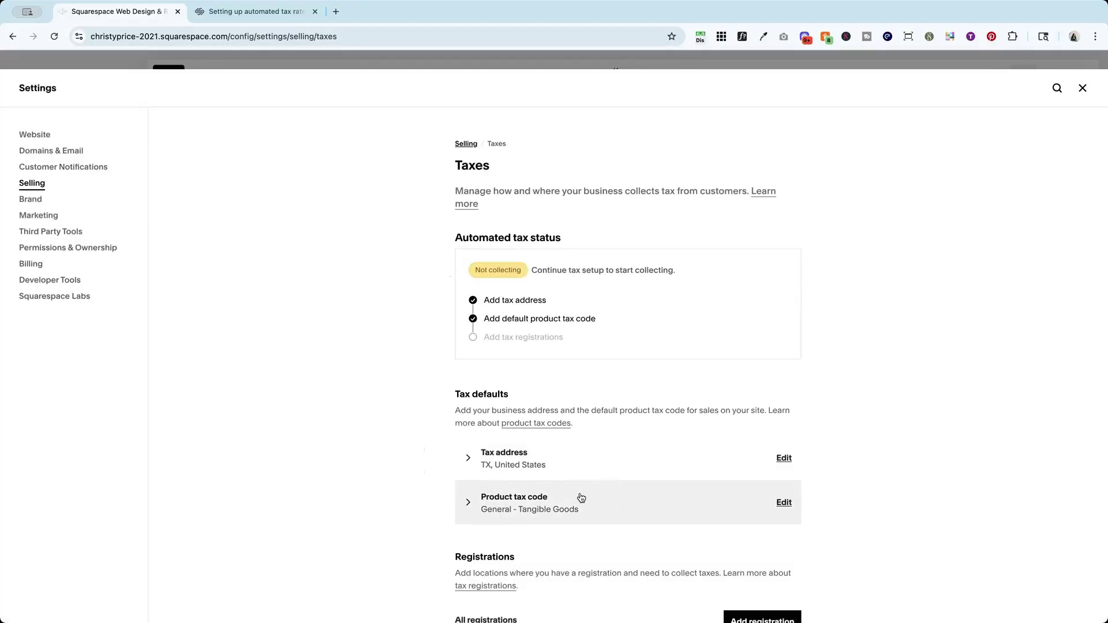
- Add and save an active Texas, United States tax registration
scroll(576, 486, "down", 1)
scroll(579, 488, "up", 1)
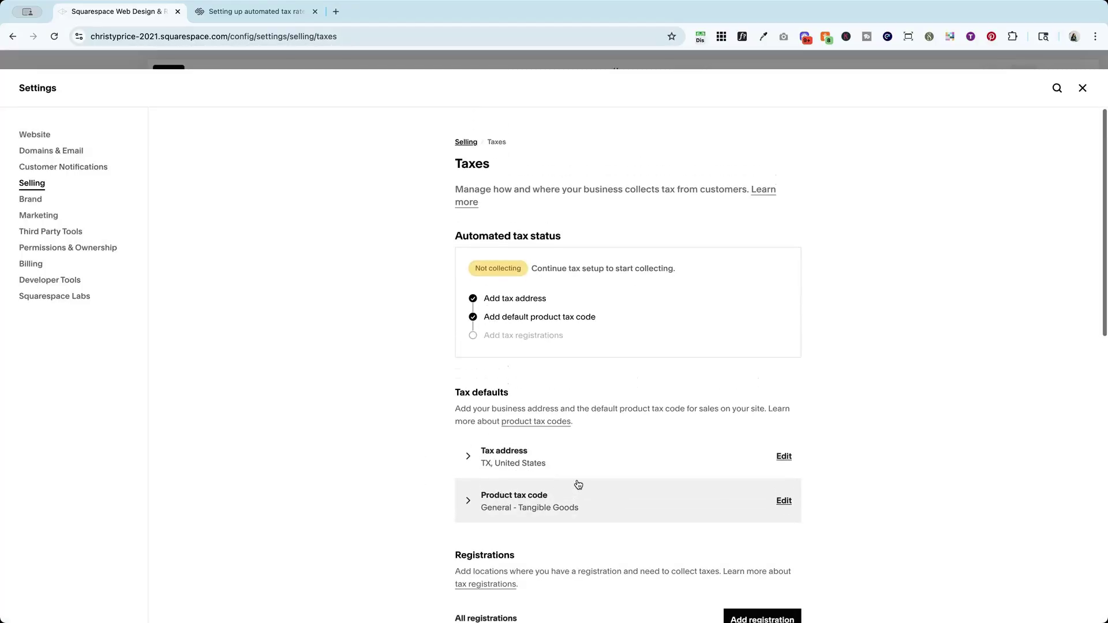
scroll(578, 486, "down", 4)
scroll(578, 485, "up", 3)
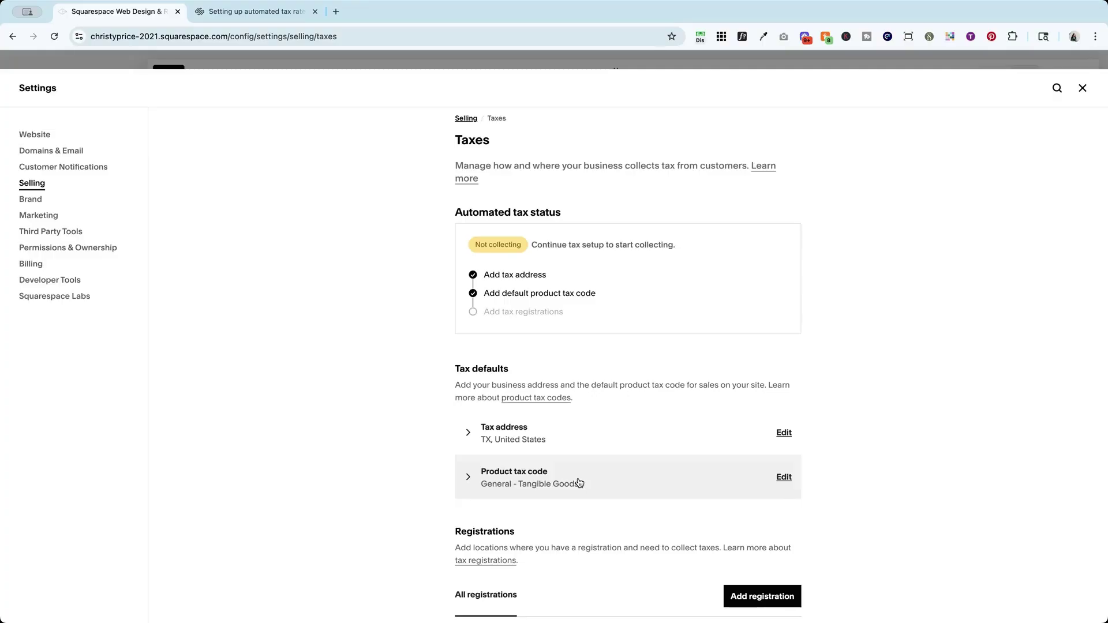
scroll(580, 483, "down", 5)
scroll(557, 349, "up", 1)
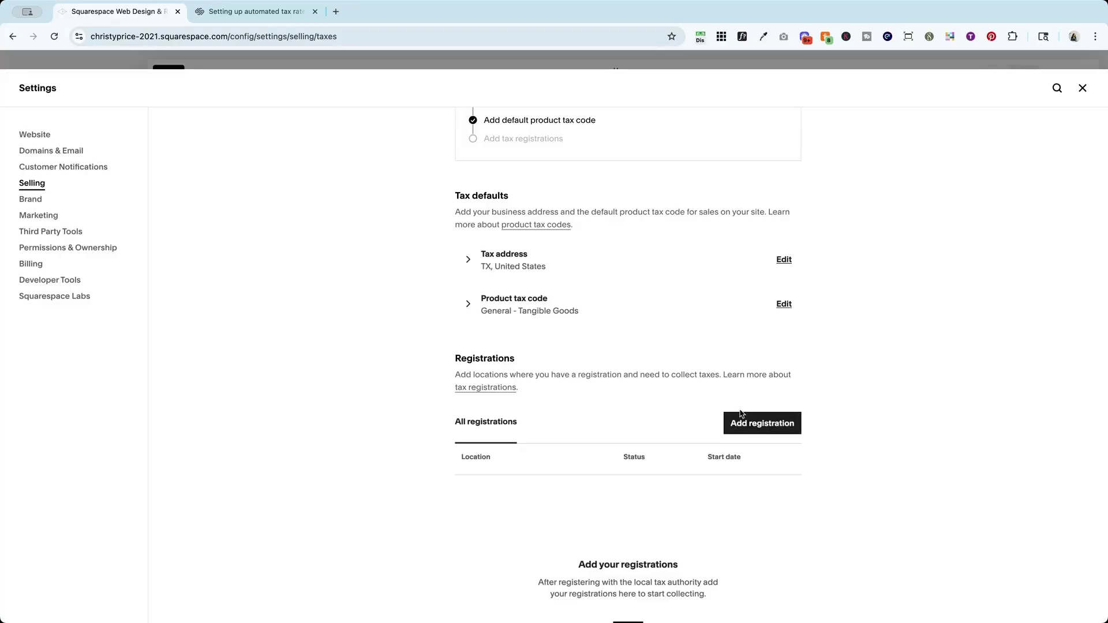
left_click(781, 430)
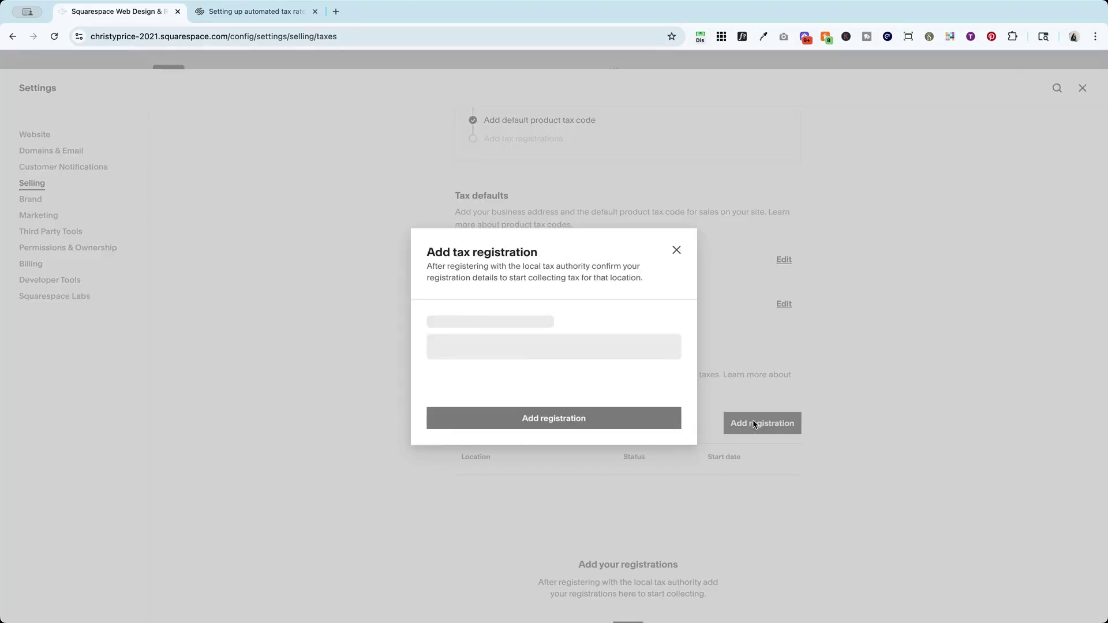
left_click(503, 418)
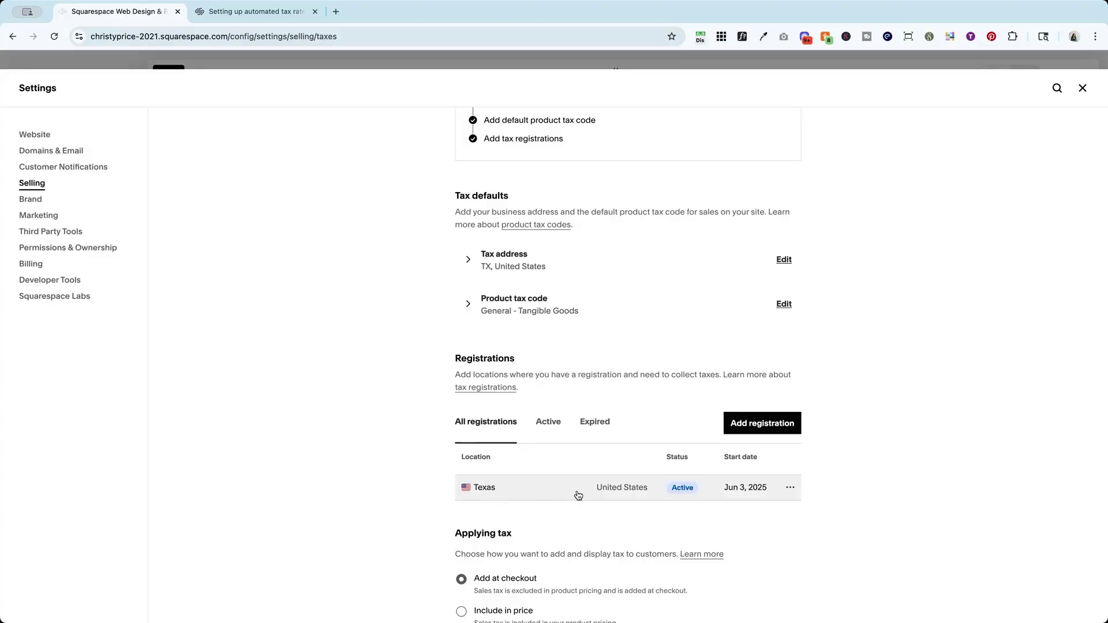
scroll(644, 495, "down", 1)
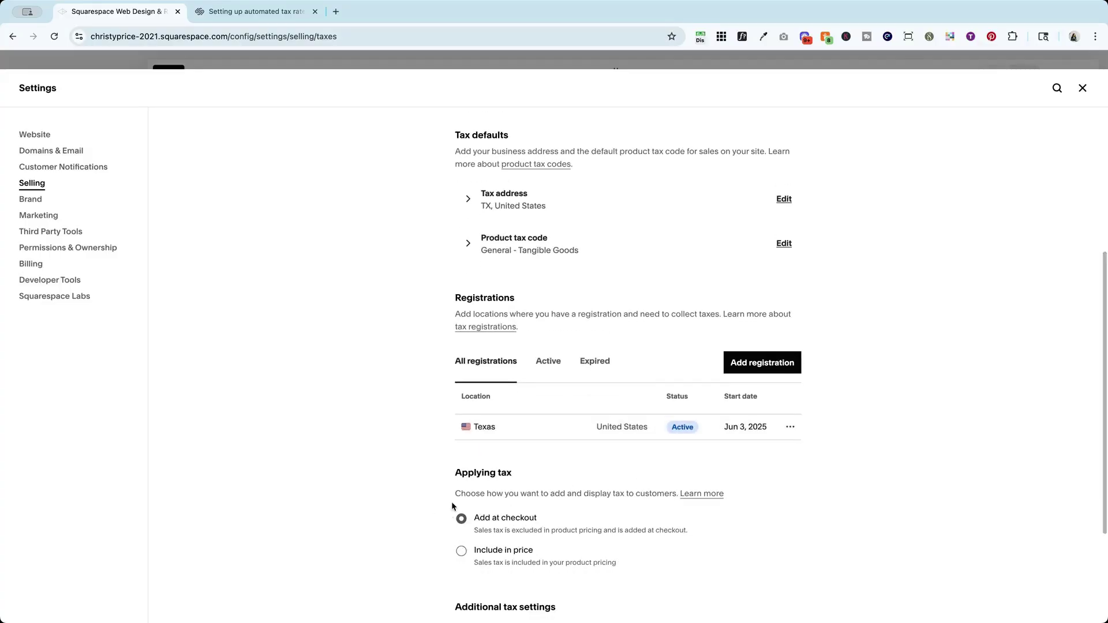
scroll(462, 496, "down", 3)
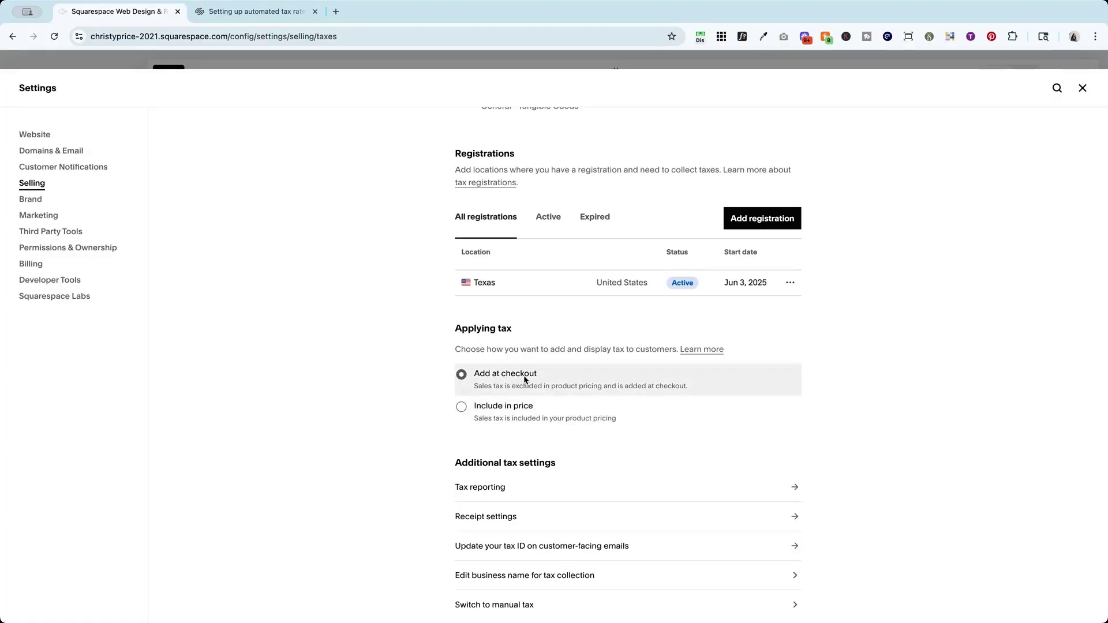
scroll(526, 379, "up", 1)
scroll(524, 379, "down", 2)
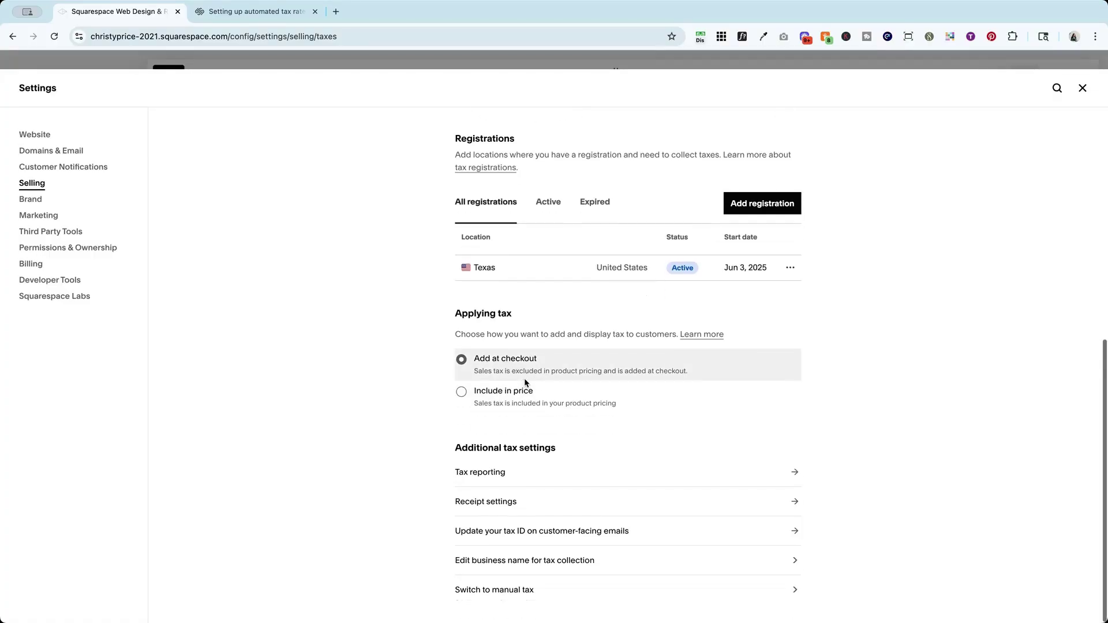
scroll(523, 398, "down", 1)
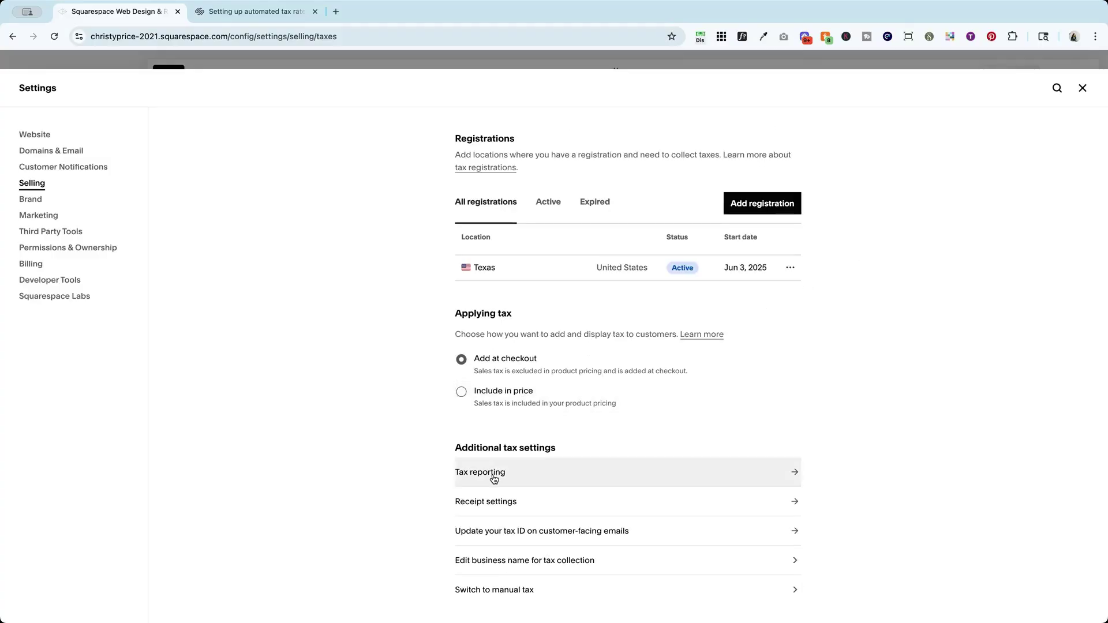
left_click(494, 478)
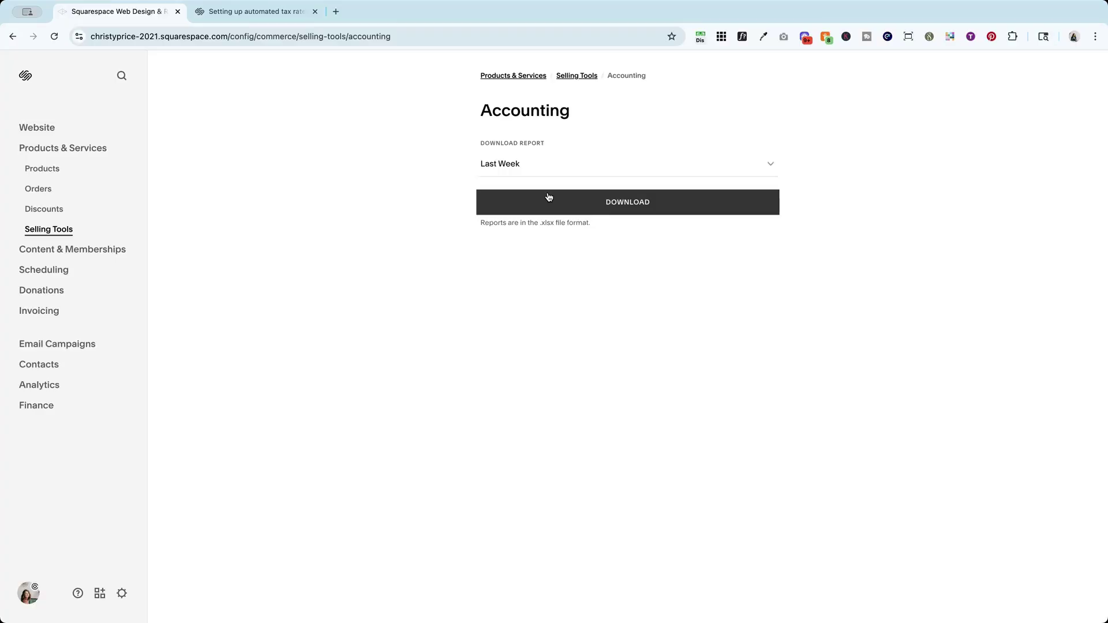
left_click(547, 169)
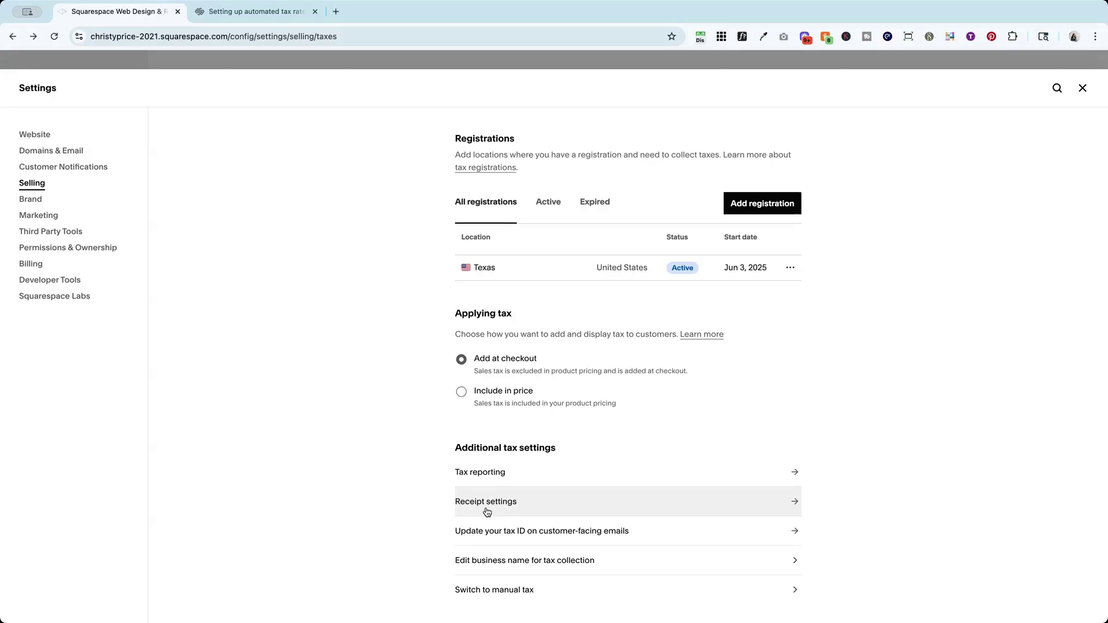
left_click(490, 504)
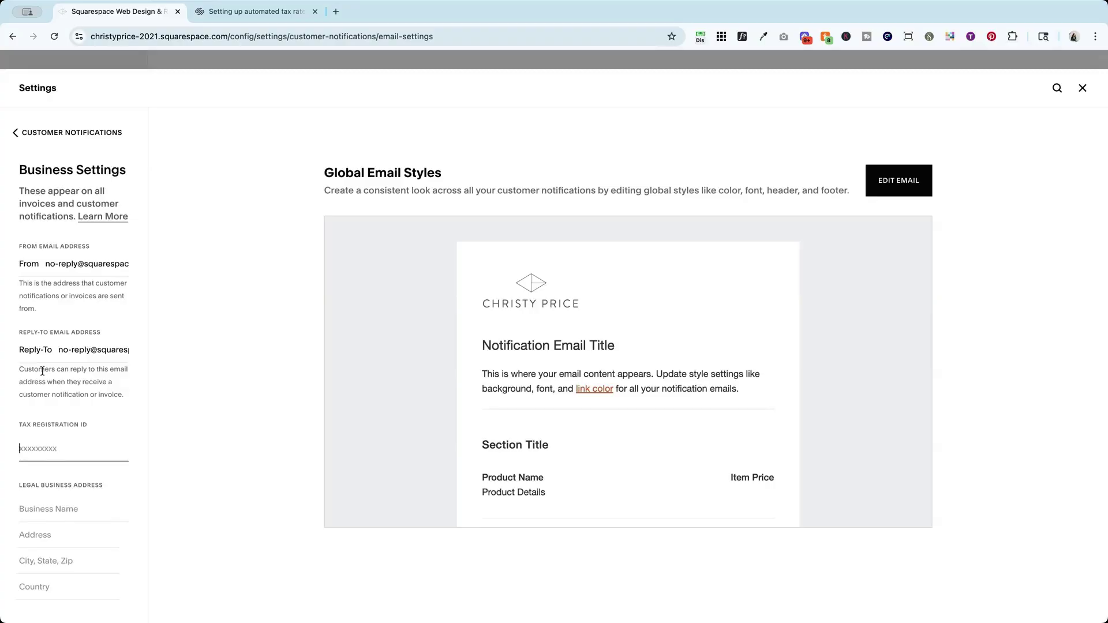
left_click(15, 133)
left_click(514, 593)
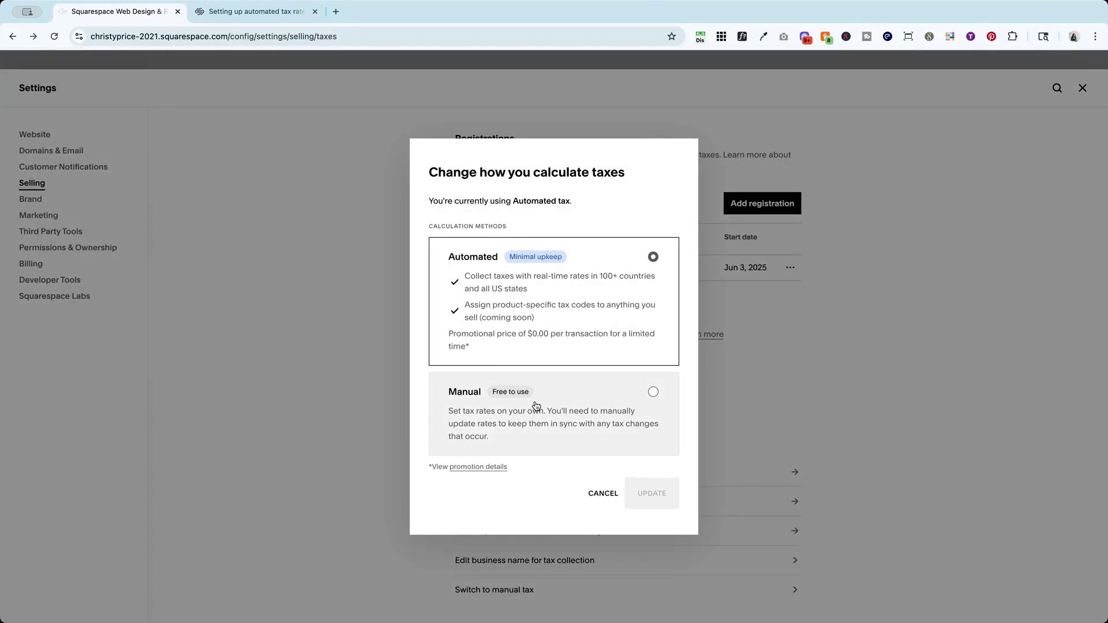
left_click(601, 496)
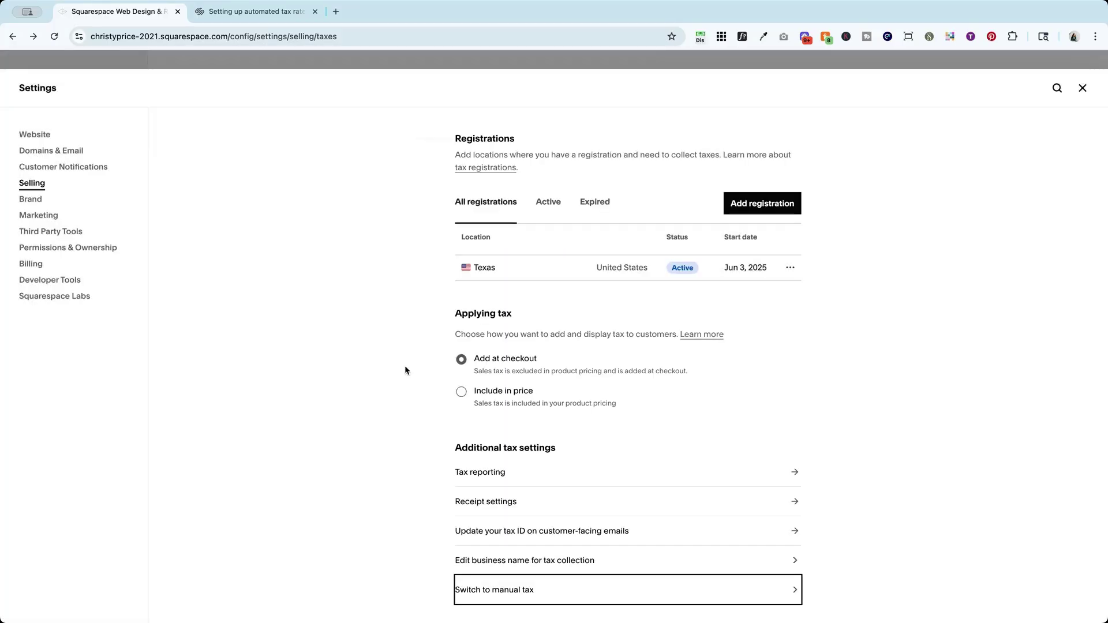